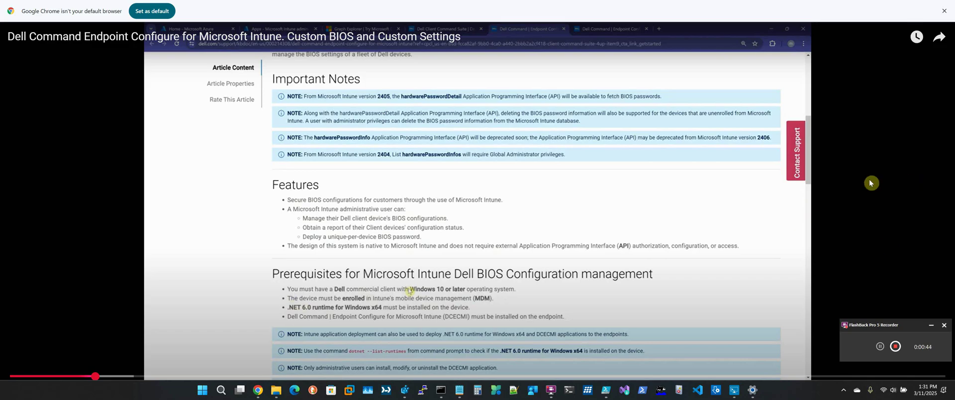
Exit full-screen playback of the Dell Command Endpoint Configure for Intune video.
key(Escape)
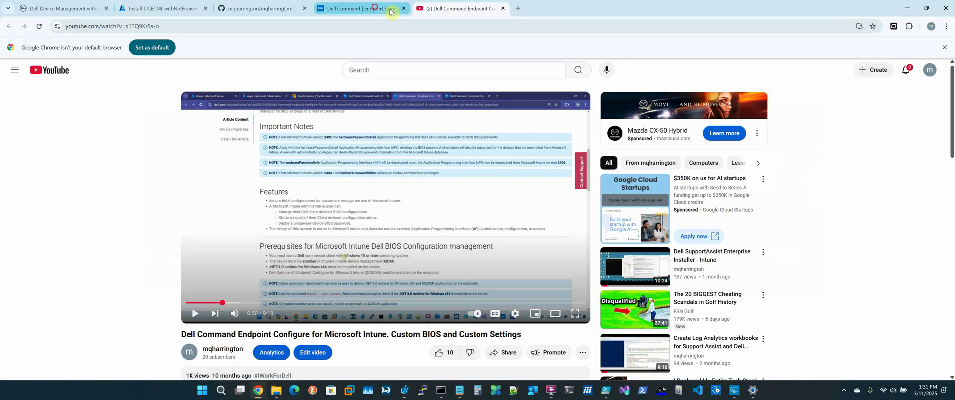
Show the Dell DCECMI article's Prerequisites section with the .NET 8.0 runtime requirement.
click(376, 10)
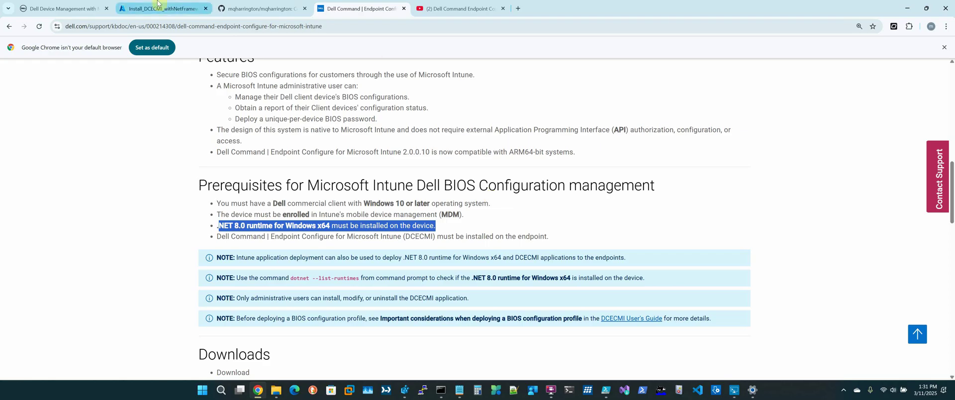
scroll(144, 86, up, 15)
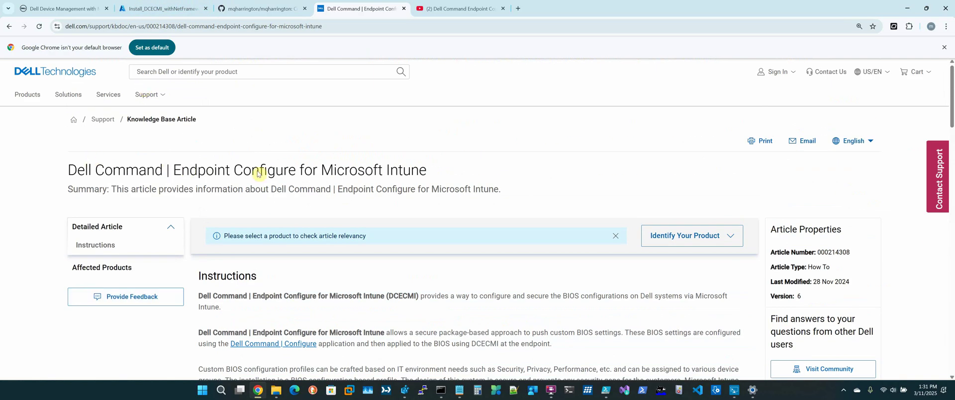
scroll(420, 172, down, 13)
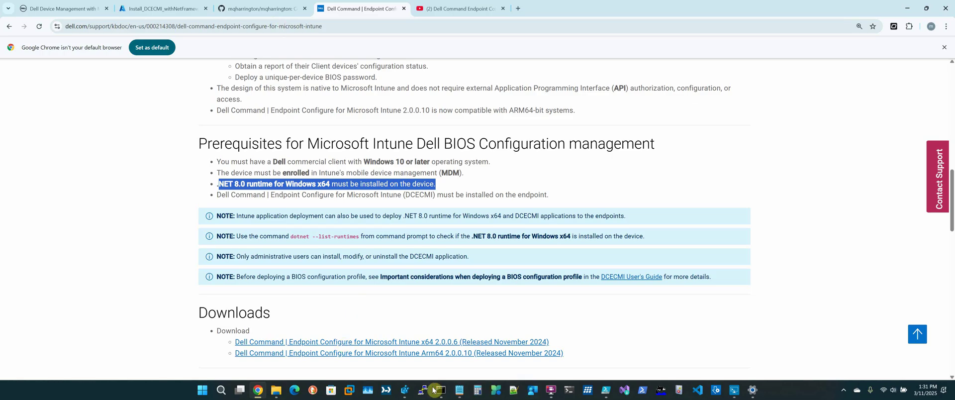
Bring the DCECMI Source folder forward and select the Dell Command installer.
mouse_move(277, 393)
click(248, 348)
click(483, 123)
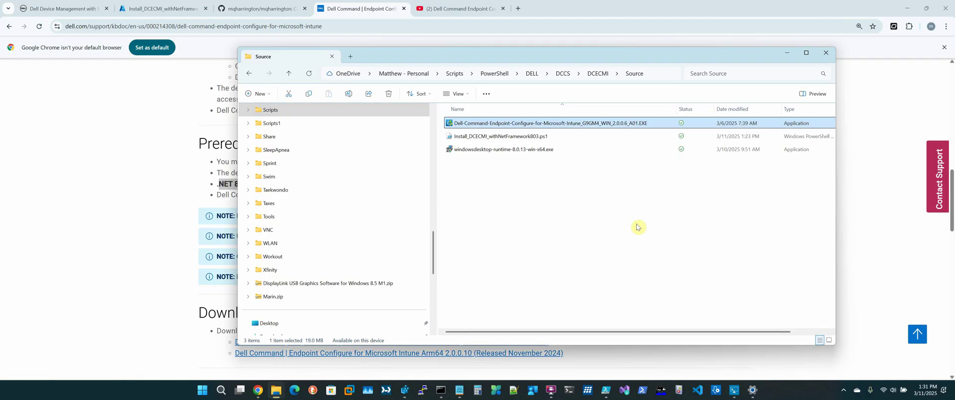
click(529, 149)
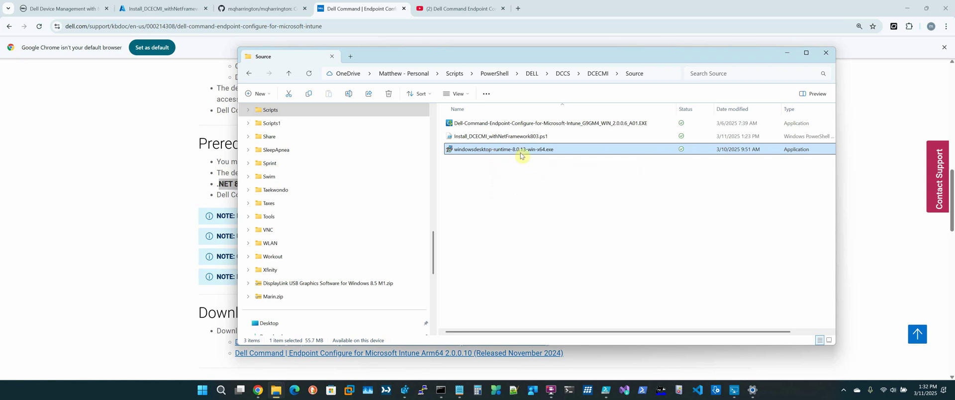
click(504, 138)
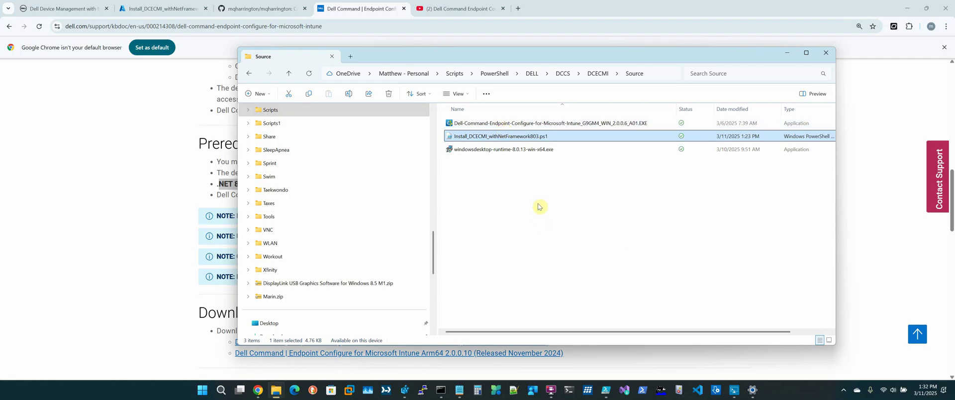
click(274, 12)
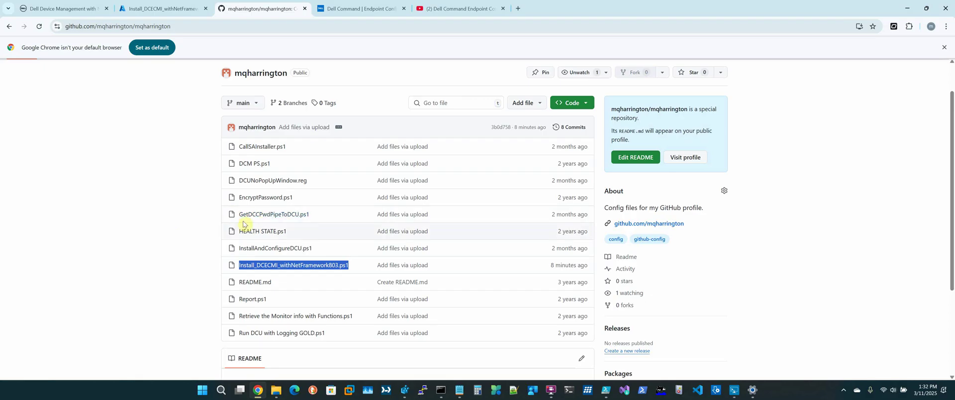
Bring Install_DCECMI_withNetFramework803.ps1 forward in Windows PowerShell ISE.
click(607, 389)
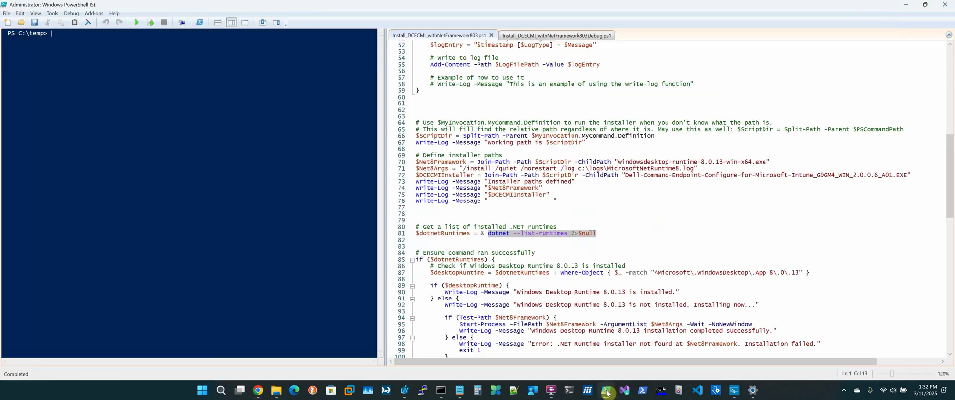
scroll(577, 175, up, 12)
scroll(577, 175, down, 2)
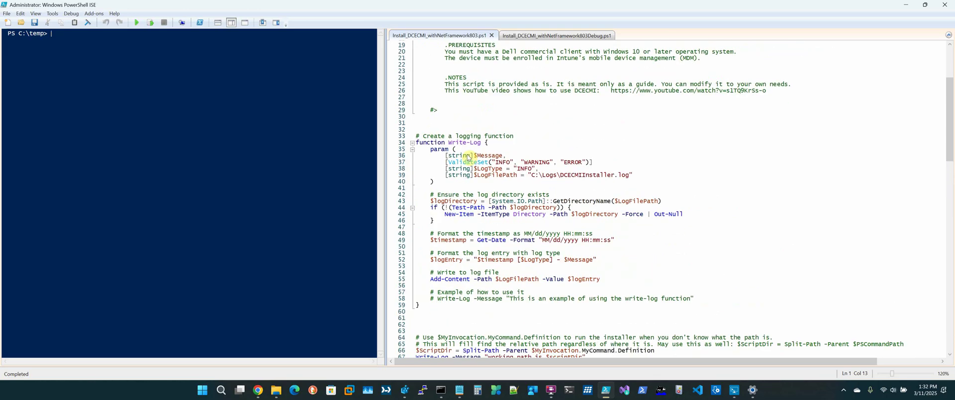
drag(416, 129, 485, 317)
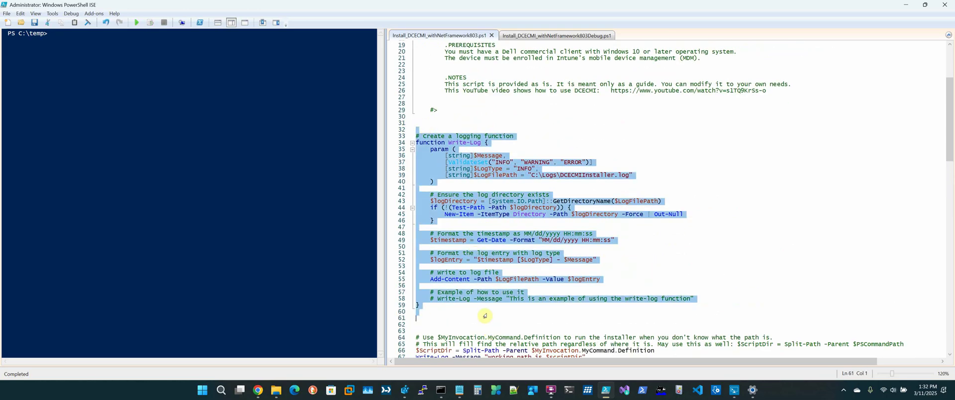
scroll(720, 235, down, 8)
drag(437, 182, 515, 182)
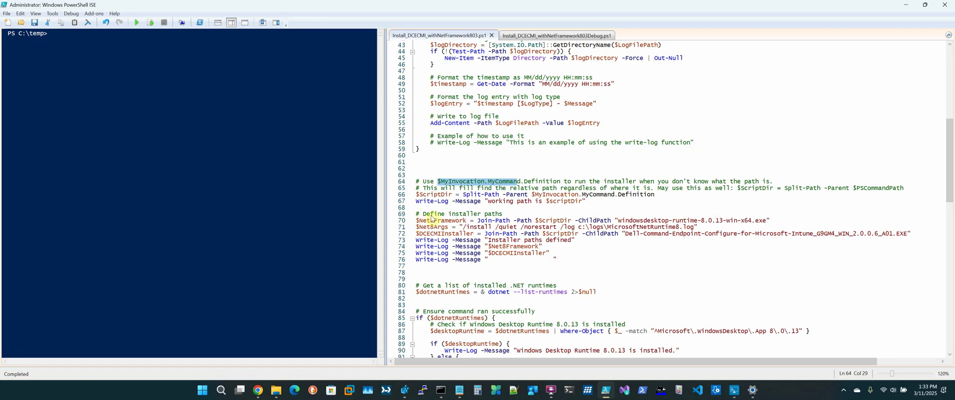
drag(618, 221, 768, 221)
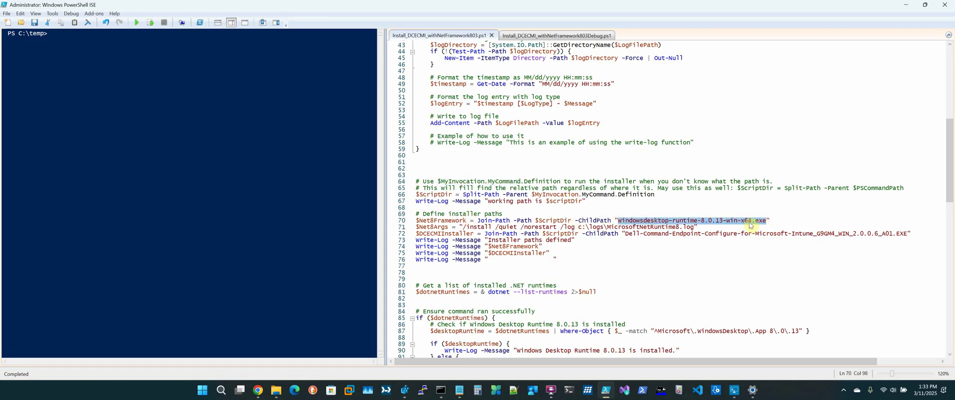
drag(462, 227, 696, 227)
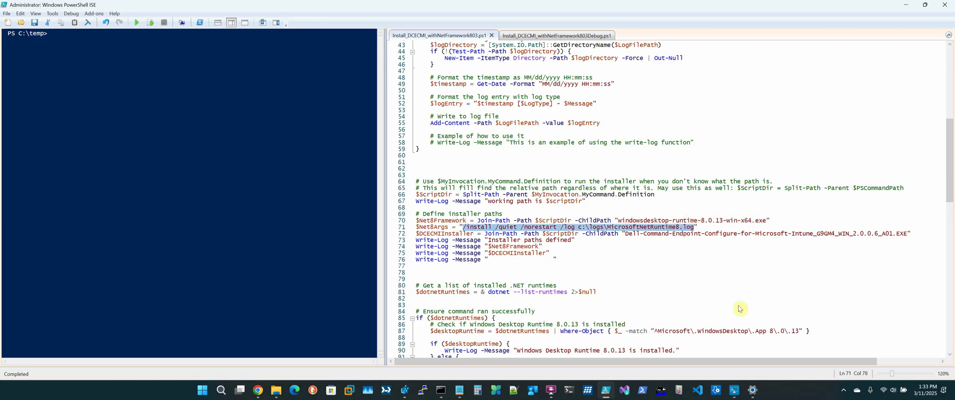
drag(911, 233, 624, 233)
scroll(625, 233, down, 4)
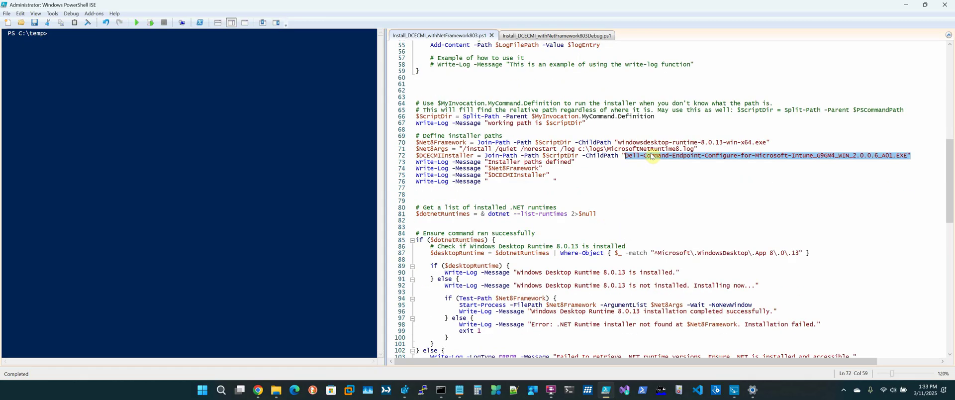
click(617, 143)
drag(617, 143, 763, 140)
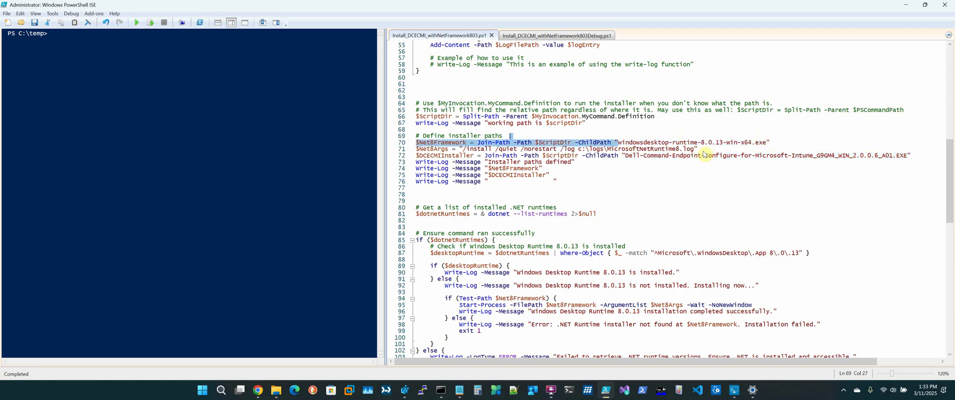
drag(599, 214, 480, 212)
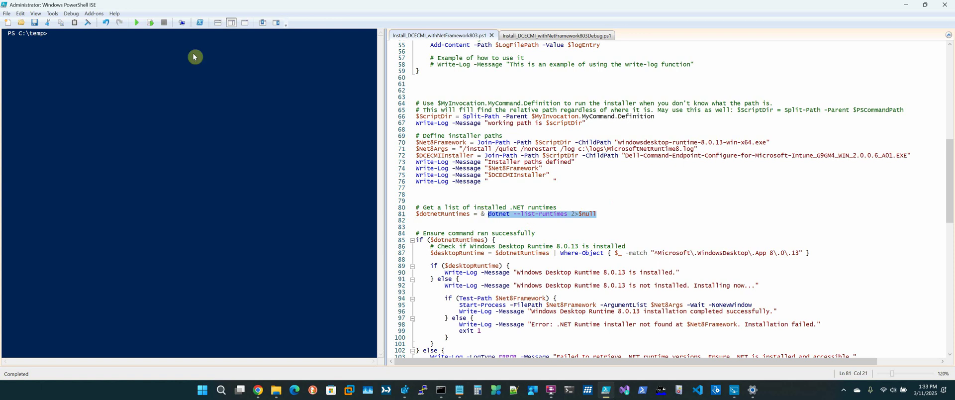
click(150, 23)
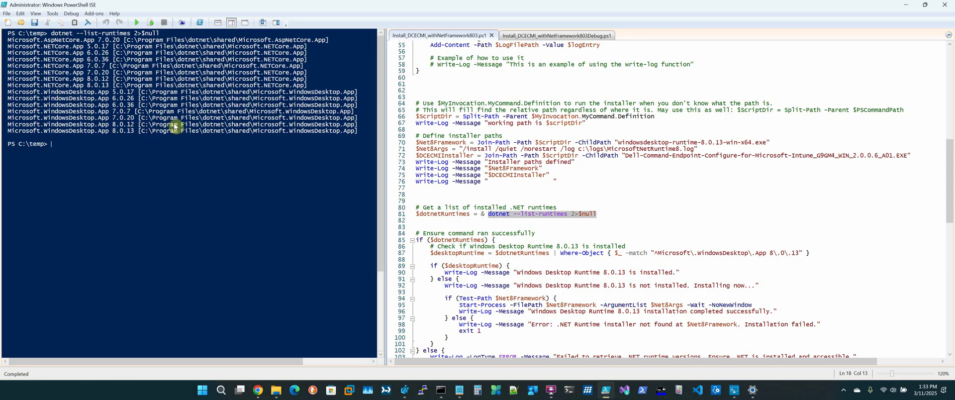
click(361, 130)
drag(362, 130, 4, 129)
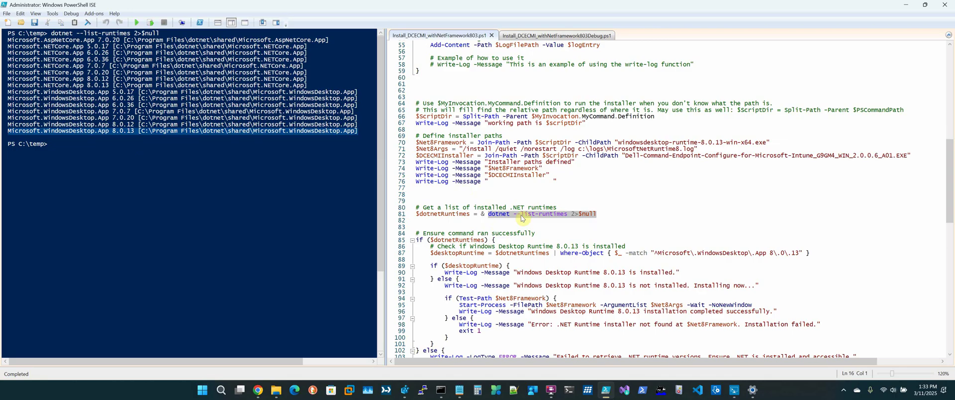
scroll(521, 215, down, 4)
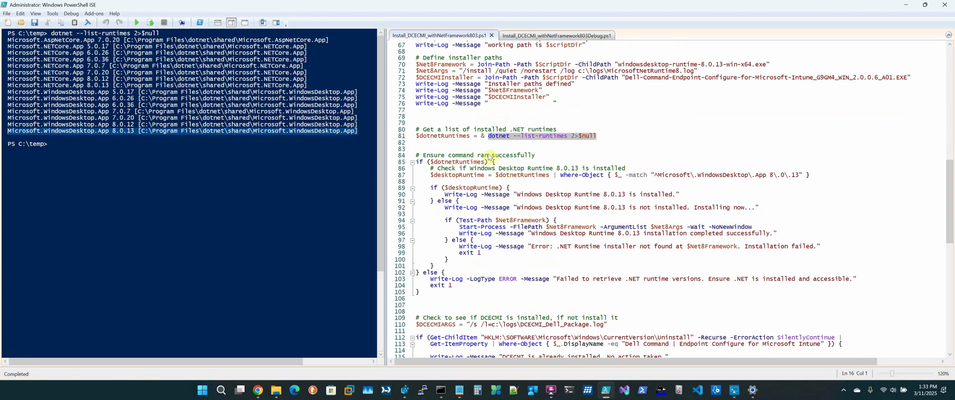
drag(417, 149, 451, 298)
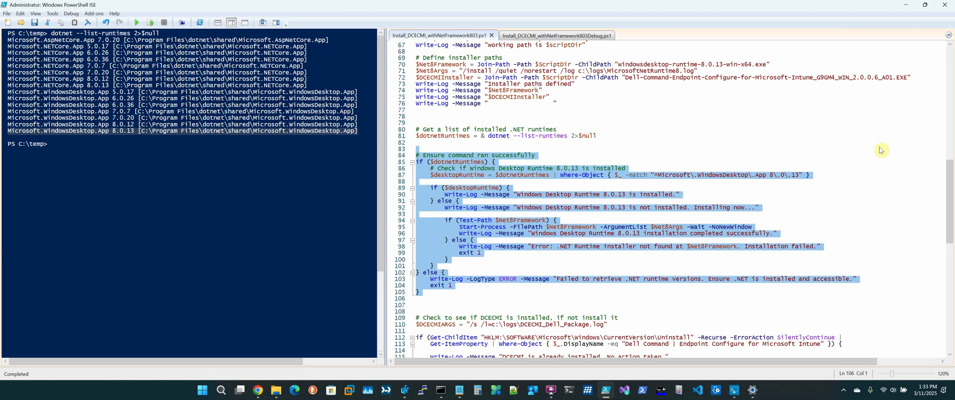
click(830, 181)
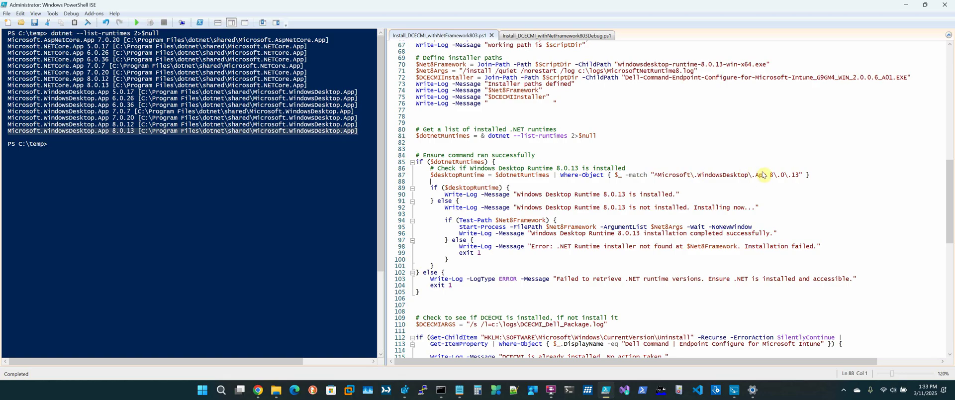
drag(355, 130, 8, 131)
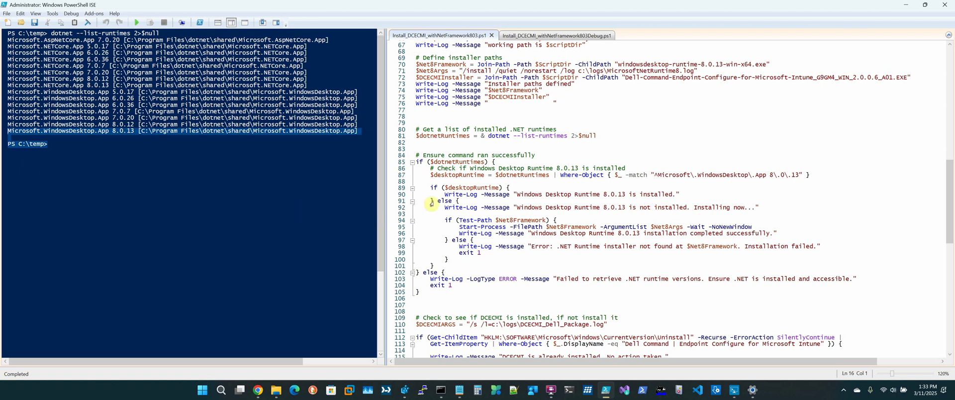
drag(458, 227, 760, 226)
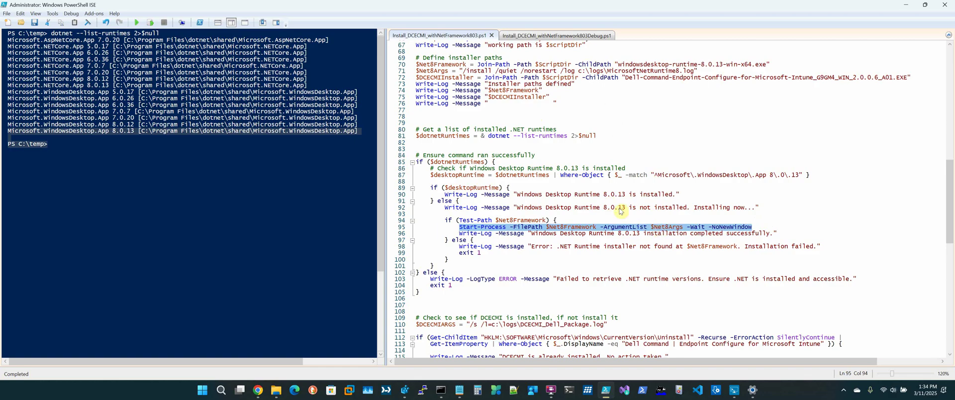
drag(698, 70, 408, 71)
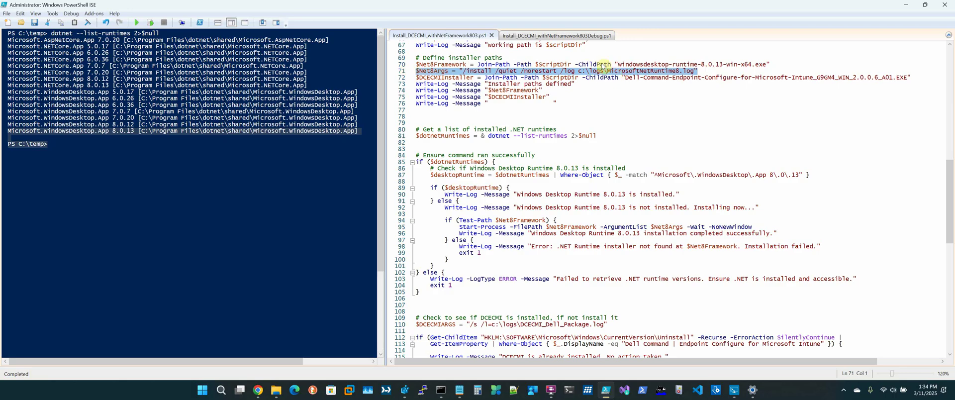
scroll(621, 172, down, 7)
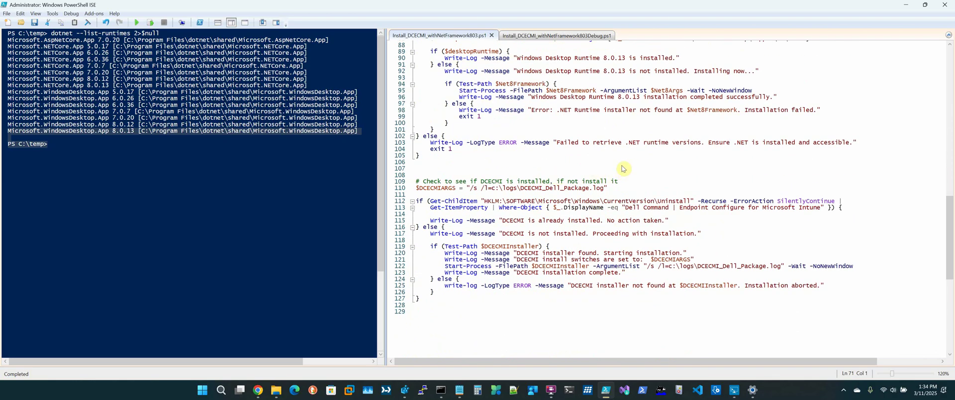
Highlight the DCECMI Start-Process install arguments on line 110, then return to the GitHub repository.
triple_click(417, 188)
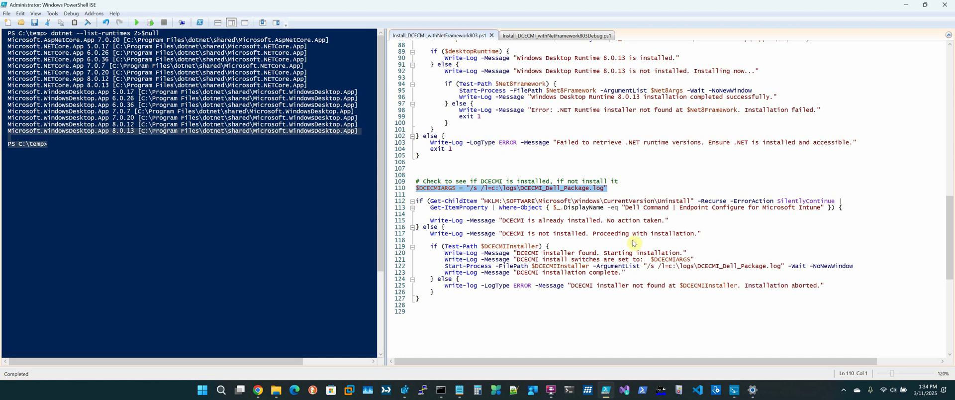
drag(788, 266, 626, 265)
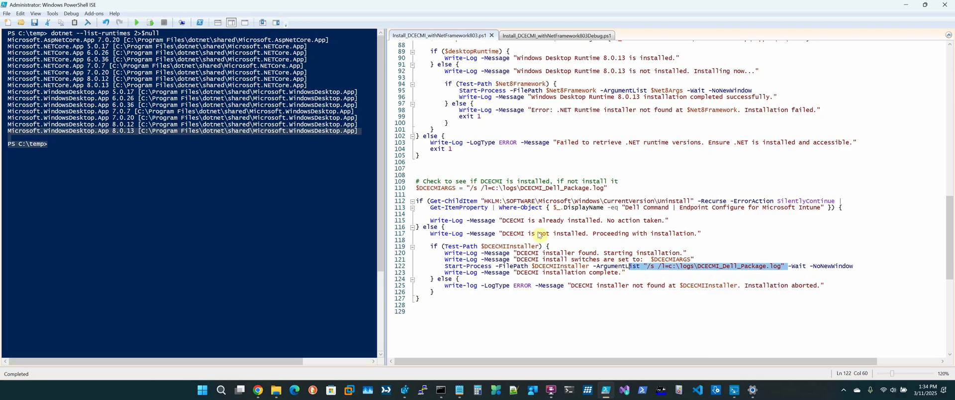
click(258, 391)
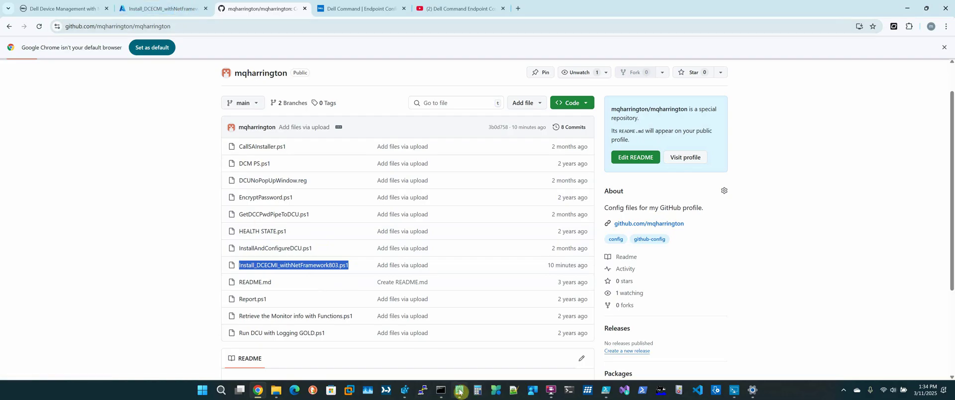
Run cls and dir in Command Prompt, highlight IntuneWinAppUtil.exe, then bring up the Source folder.
click(441, 391)
click(629, 262)
text(cls)
key(Return)
text(dir)
key(Return)
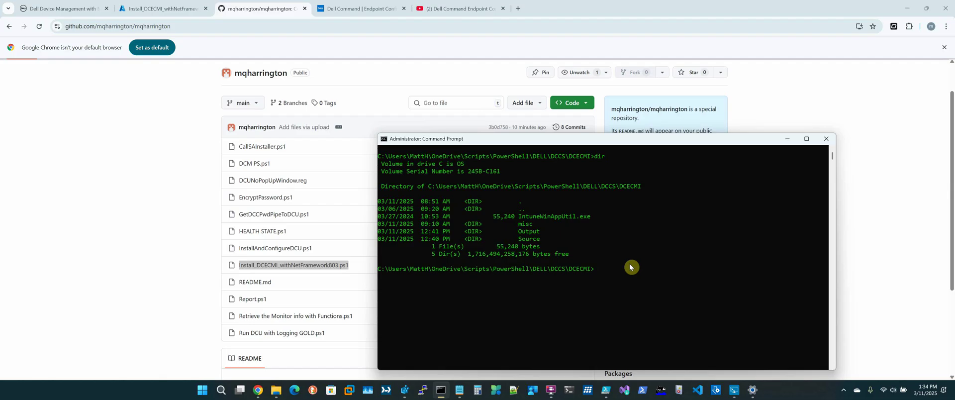
drag(519, 216, 591, 219)
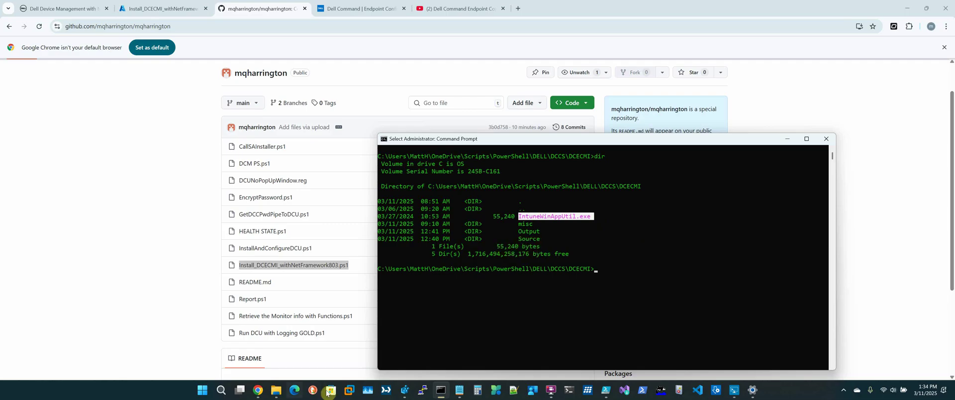
click(276, 390)
click(259, 359)
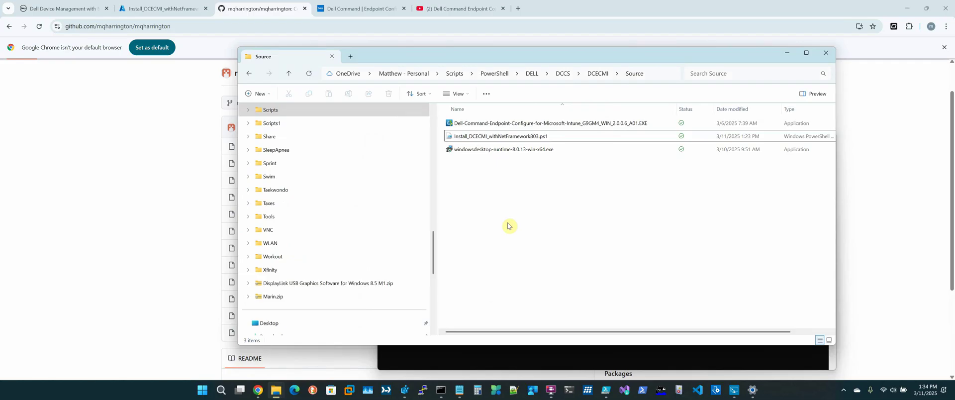
Select the desktop runtime, Dell Command installer and install script in the Source folder.
click(491, 151)
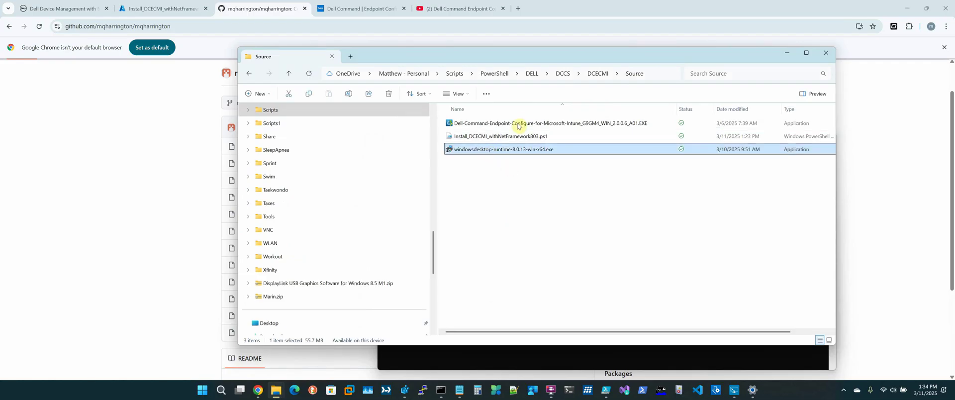
click(520, 122)
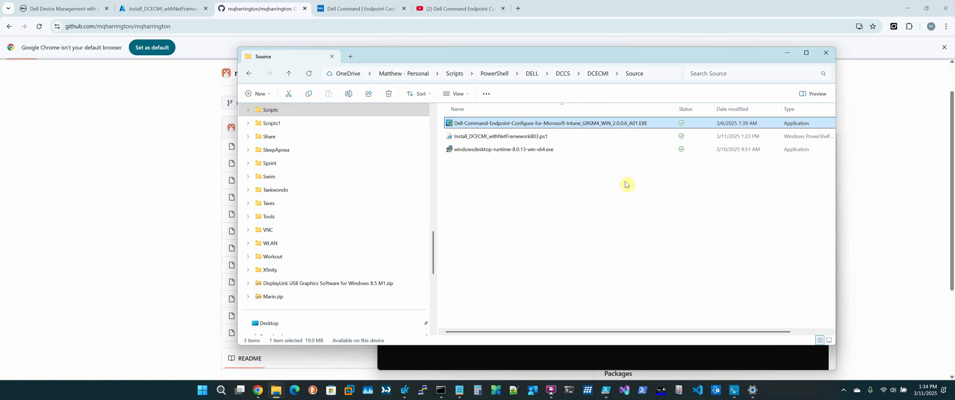
click(521, 138)
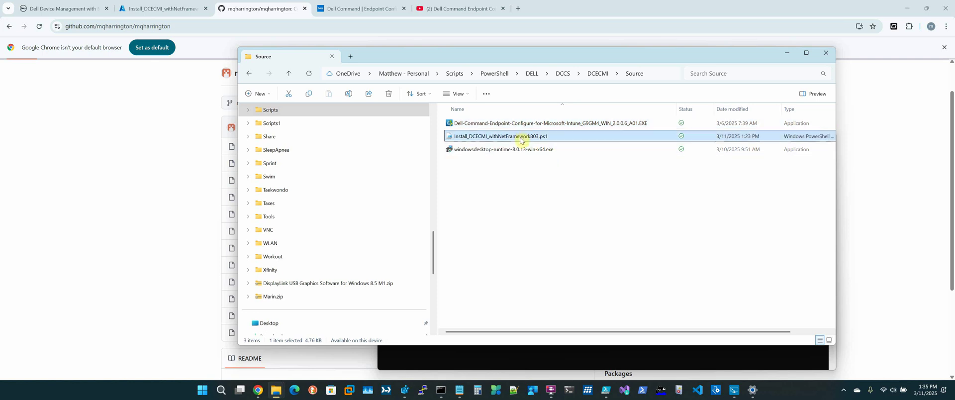
click(490, 356)
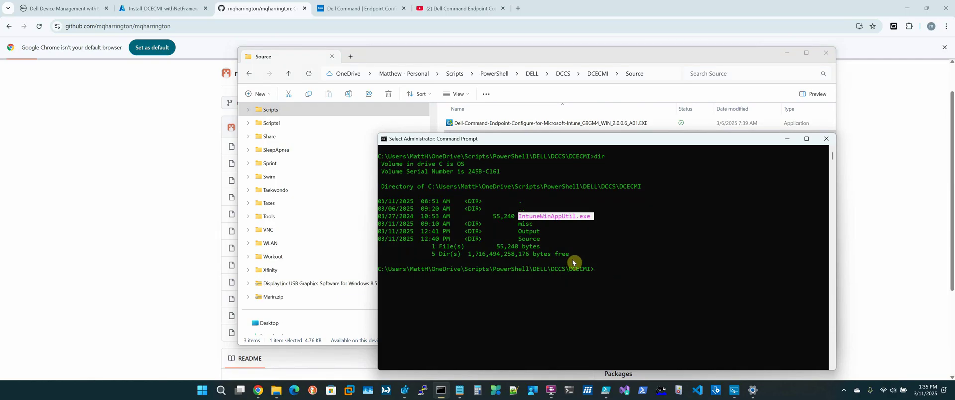
Open DCECMI's Output folder and select Install_DCECMI_withNetFramework803.intunewin.
click(597, 74)
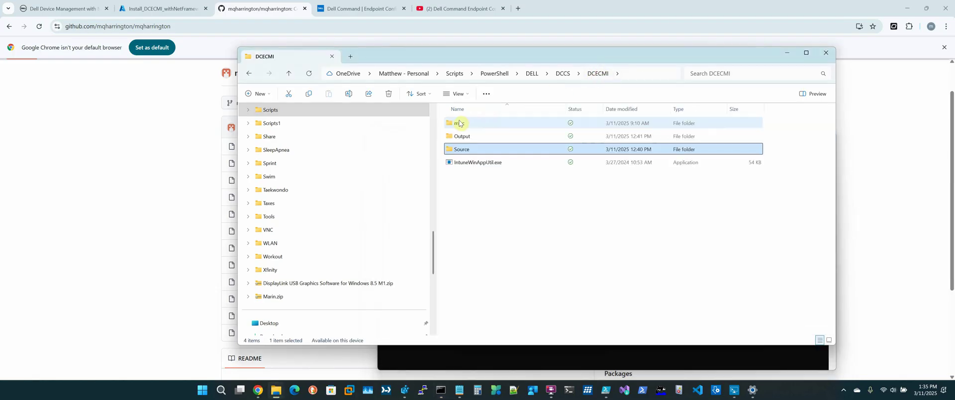
double_click(457, 135)
click(470, 126)
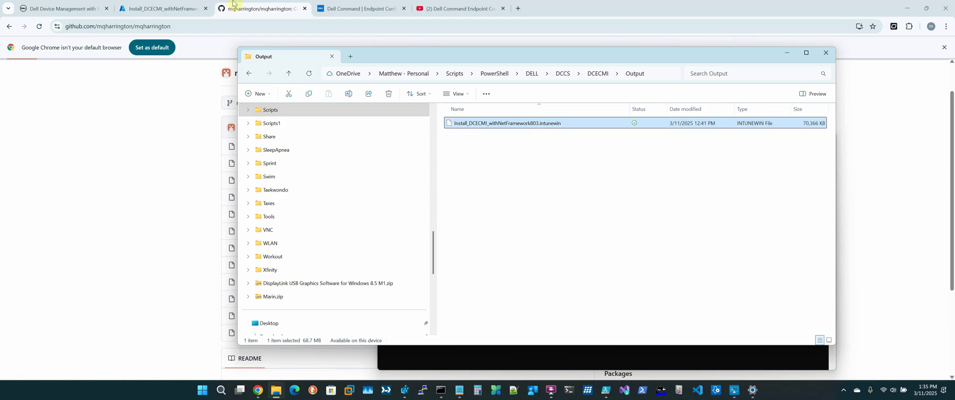
click(162, 9)
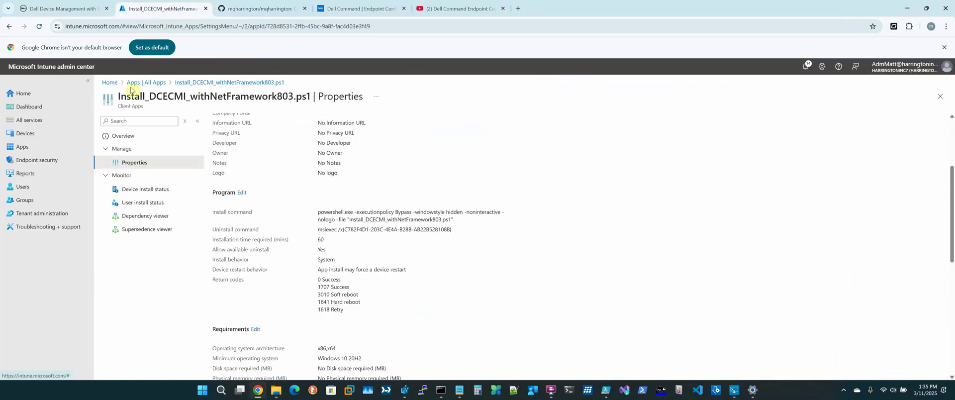
Open Install_DCECMI_withNetFramework803.ps1 from Intune's All Apps list.
click(32, 148)
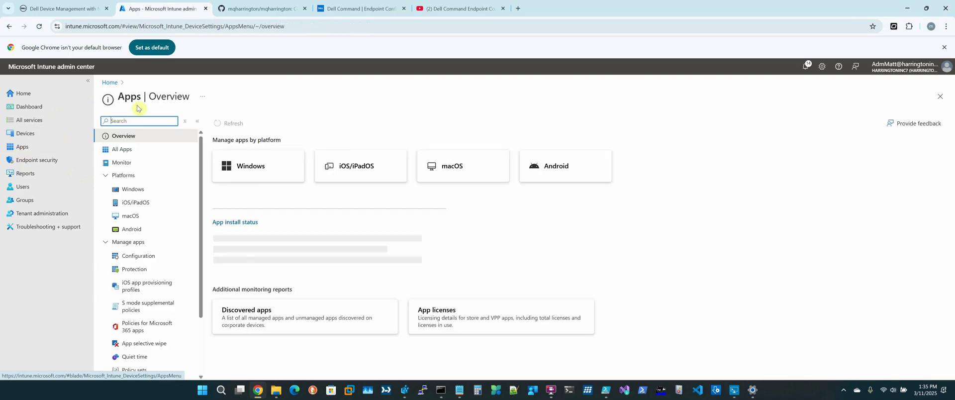
click(119, 150)
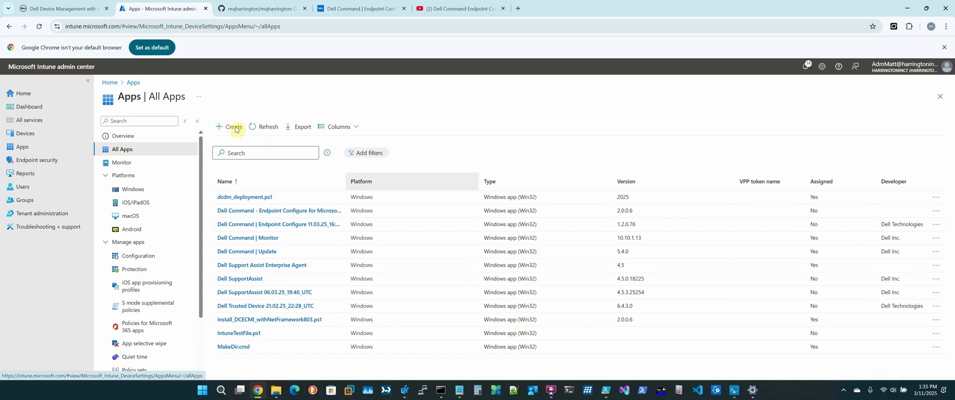
click(301, 321)
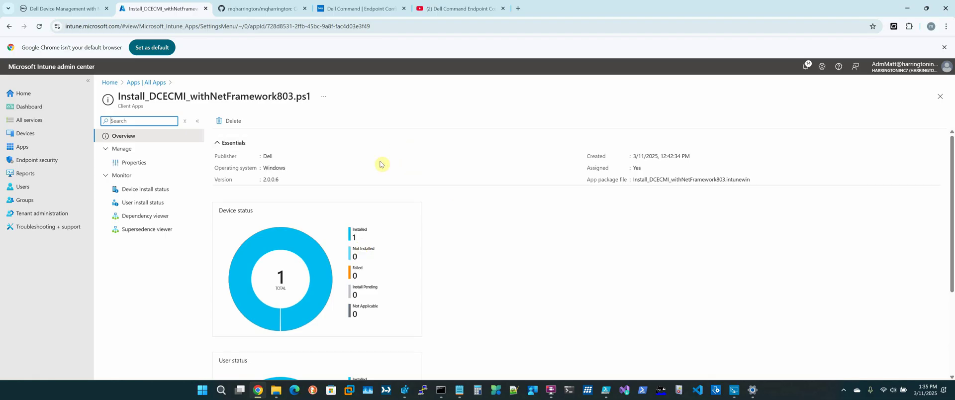
Review the app's PowerShell install and uninstall commands and Required assignment, then return to the overview.
click(132, 164)
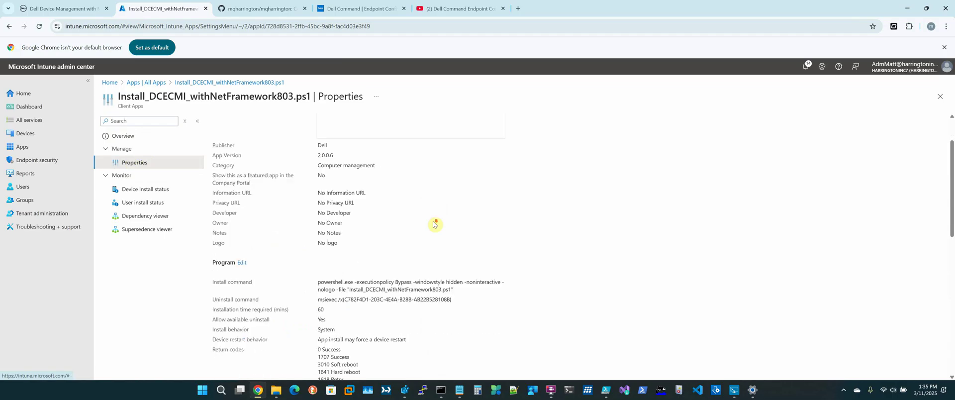
scroll(432, 223, down, 3)
drag(438, 188, 209, 169)
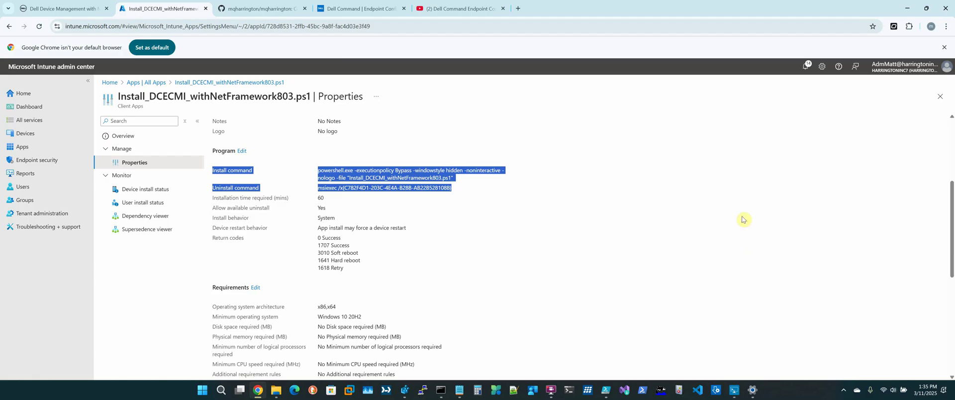
click(512, 209)
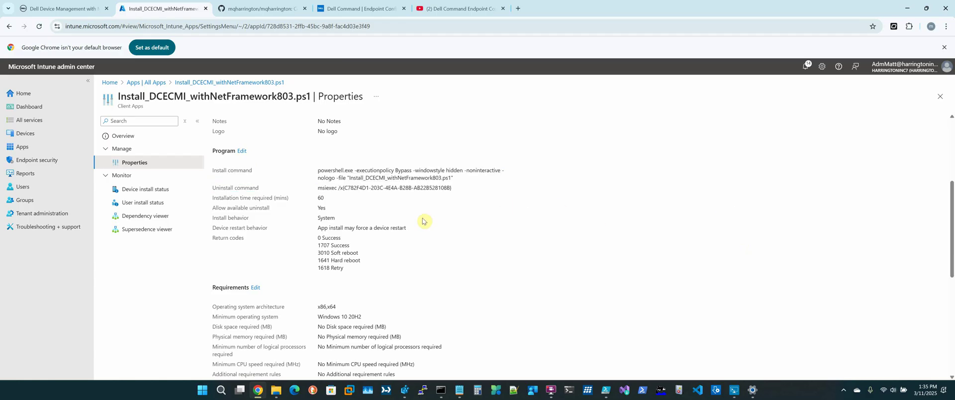
scroll(424, 220, down, 5)
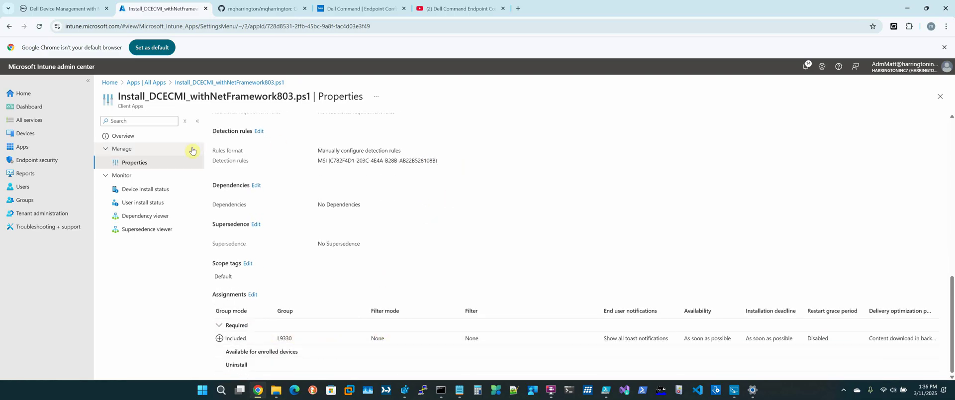
click(123, 136)
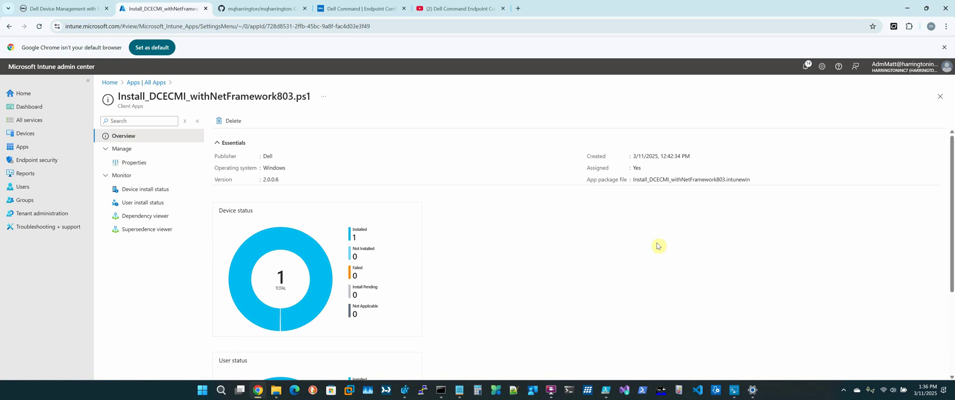